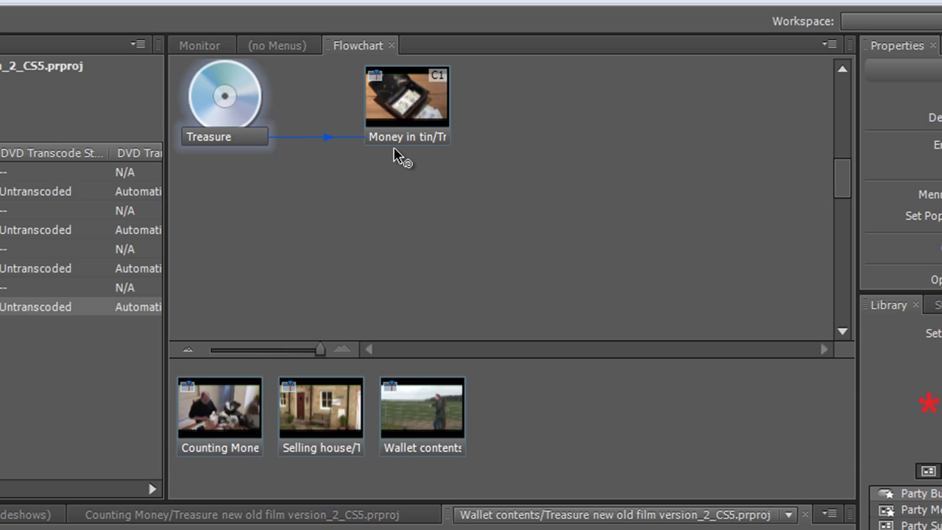
# - Select the Money in tin timeline, then show the Menus list and enlarge the Library panel
pyautogui.click(386, 96)
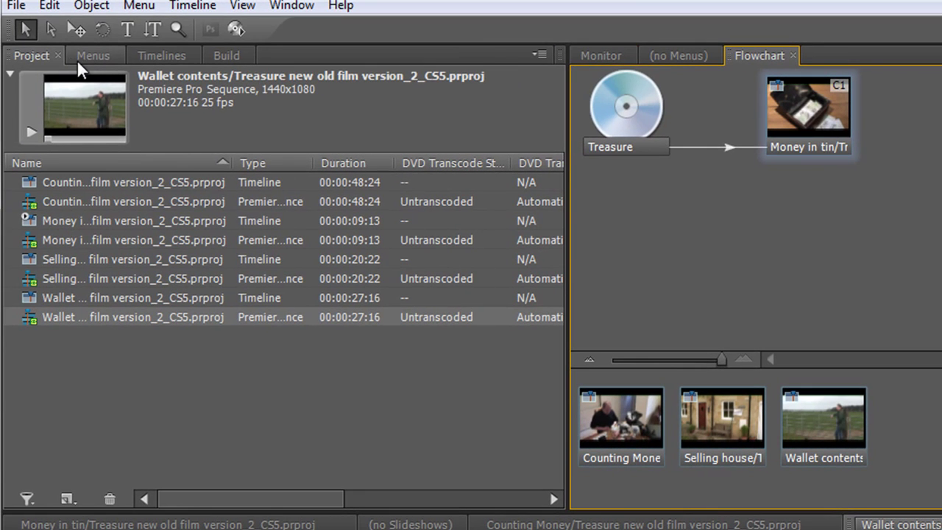
pyautogui.click(95, 56)
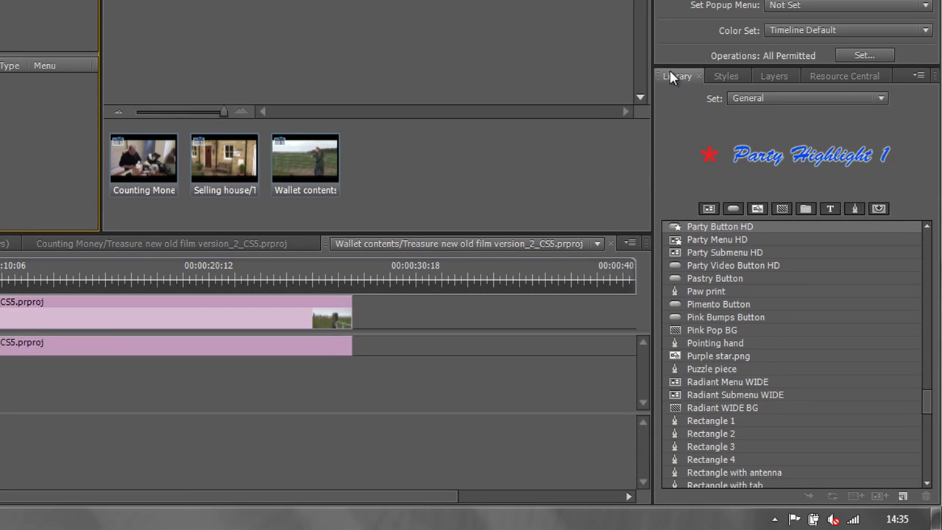
pyautogui.moveTo(677, 68); pyautogui.dragTo(670, 4)
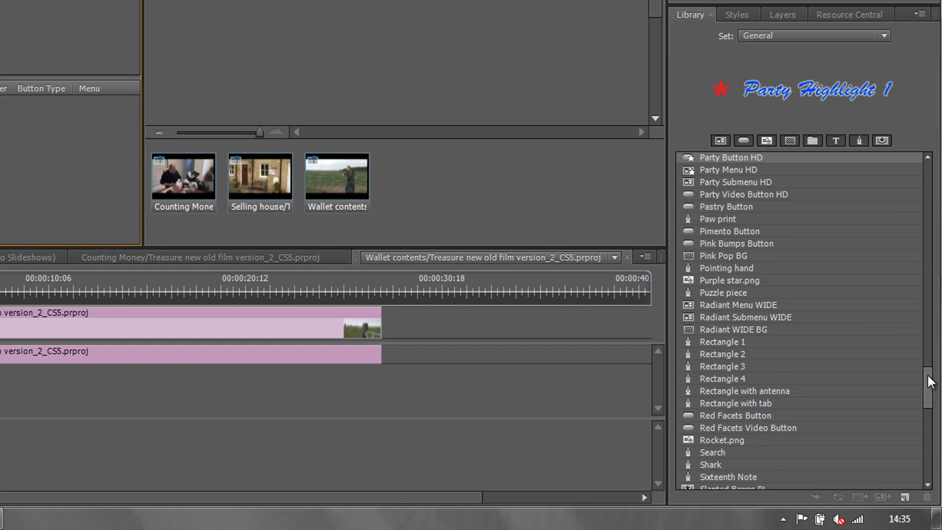
pyautogui.moveTo(929, 381)
pyautogui.mouseDown()
pyautogui.moveTo(928, 361)
pyautogui.moveTo(929, 383)
pyautogui.mouseUp()
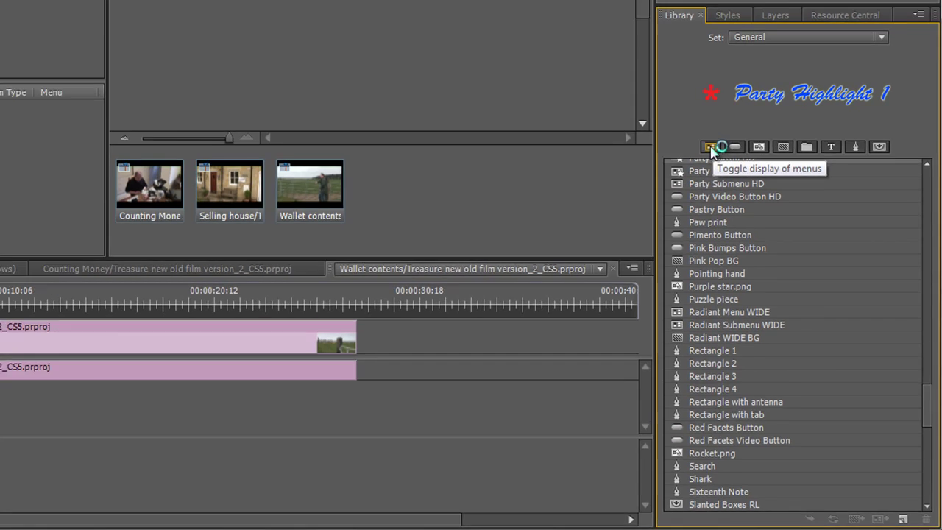
# - Filter the Library to menu templates and preview Blank Menu, Crib Submenu HD and Element Menu
pyautogui.click(721, 140)
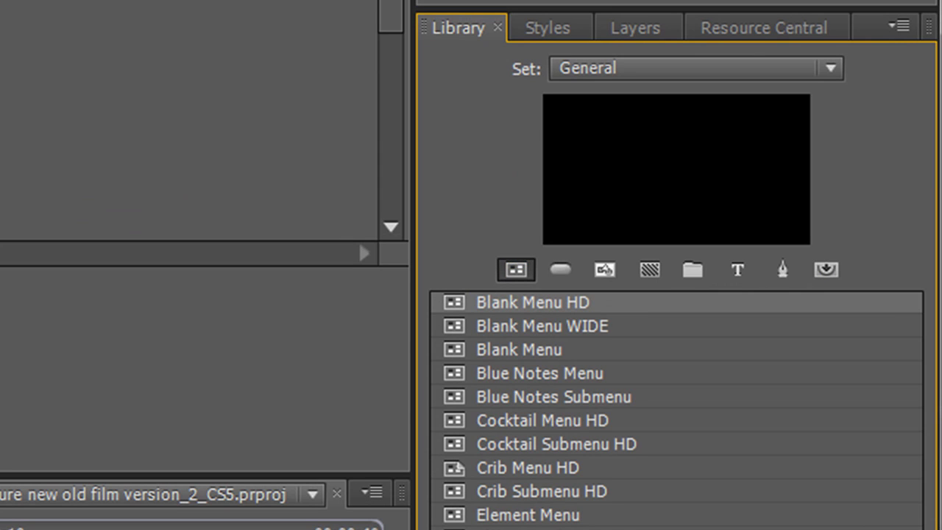
pyautogui.click(469, 328)
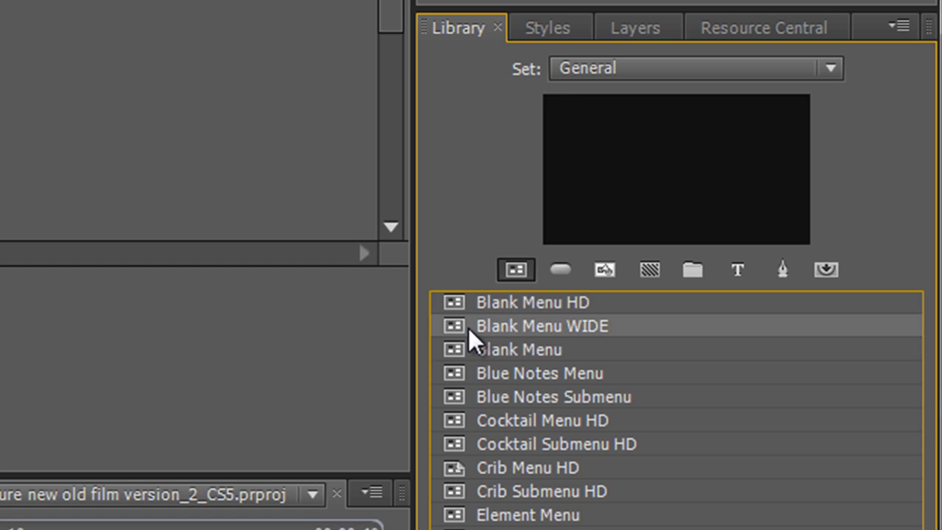
pyautogui.click(503, 352)
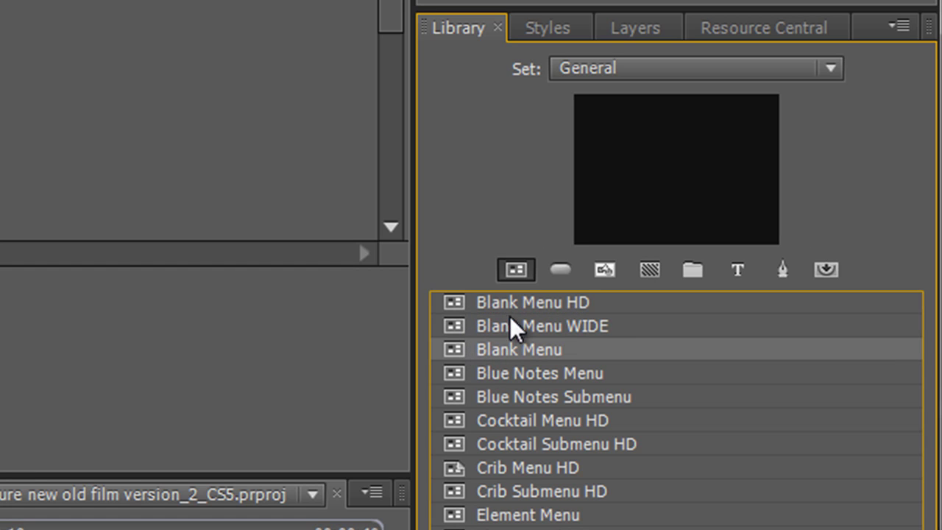
pyautogui.click(513, 494)
pyautogui.click(514, 515)
pyautogui.press('Down')
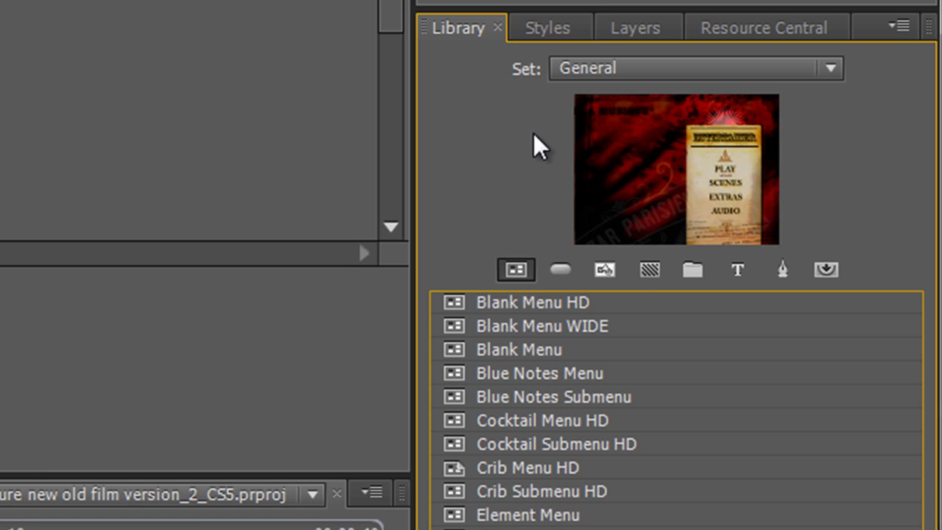
# - Switch the Library to the Corporate set, preview Arrows2 and Bar Chart, and pick Corp Clean Menu
pyautogui.click(830, 69)
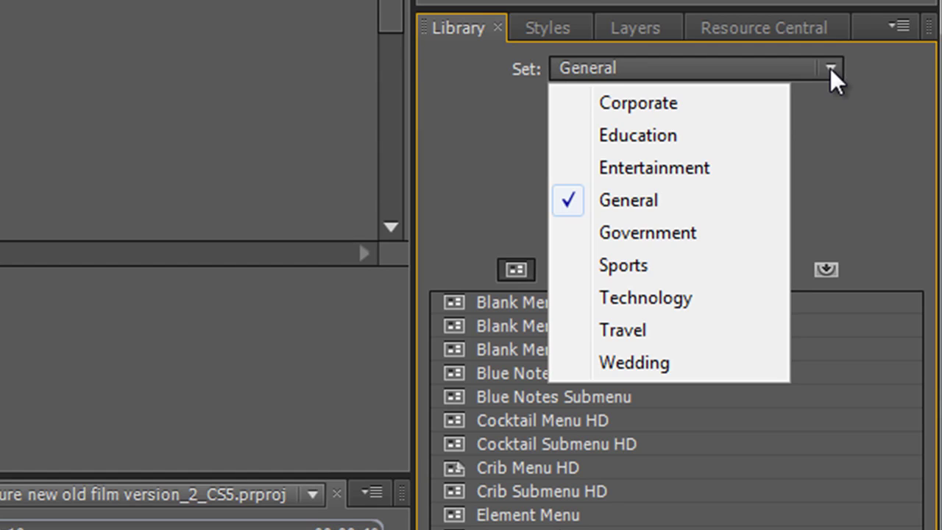
pyautogui.click(668, 102)
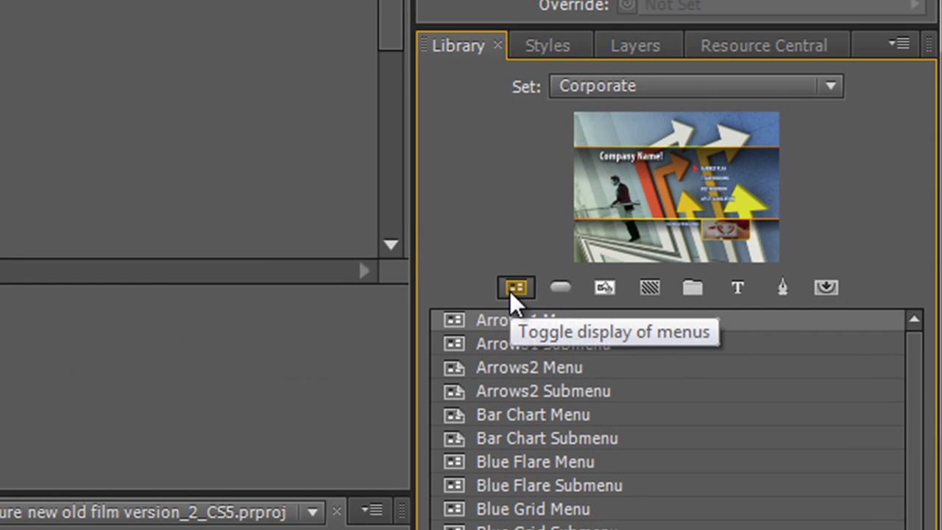
pyautogui.click(541, 370)
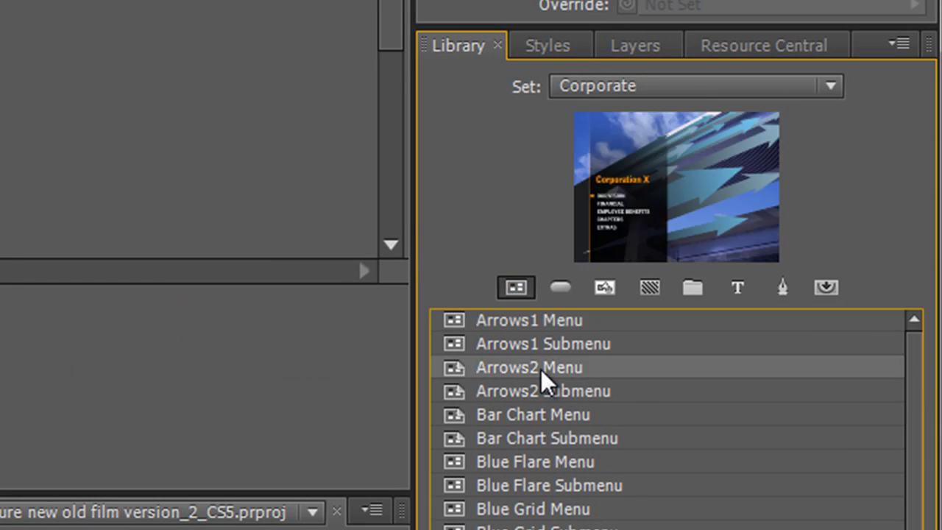
pyautogui.click(539, 434)
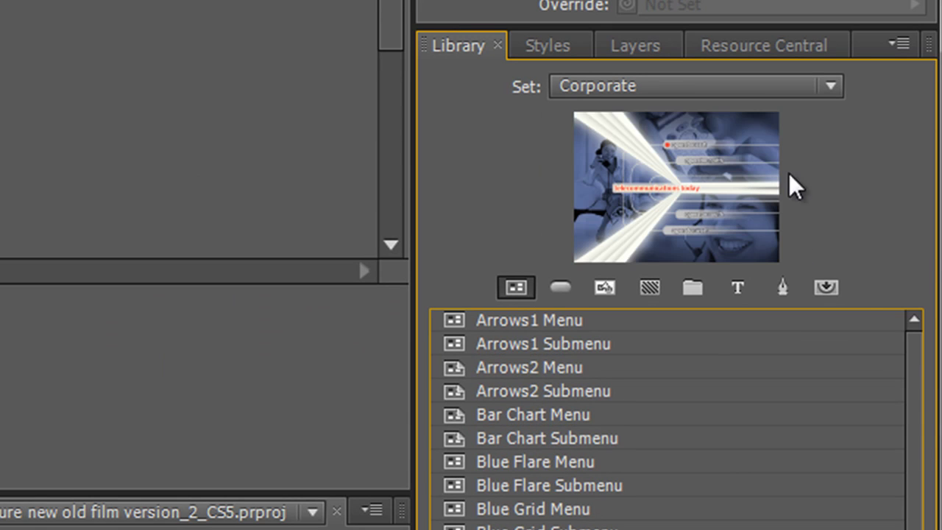
pyautogui.click(826, 90)
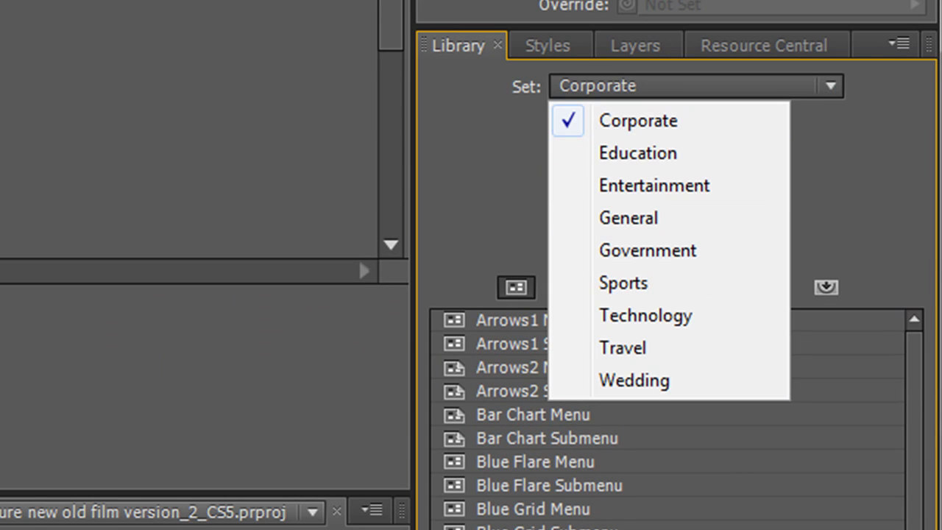
pyautogui.press('Escape')
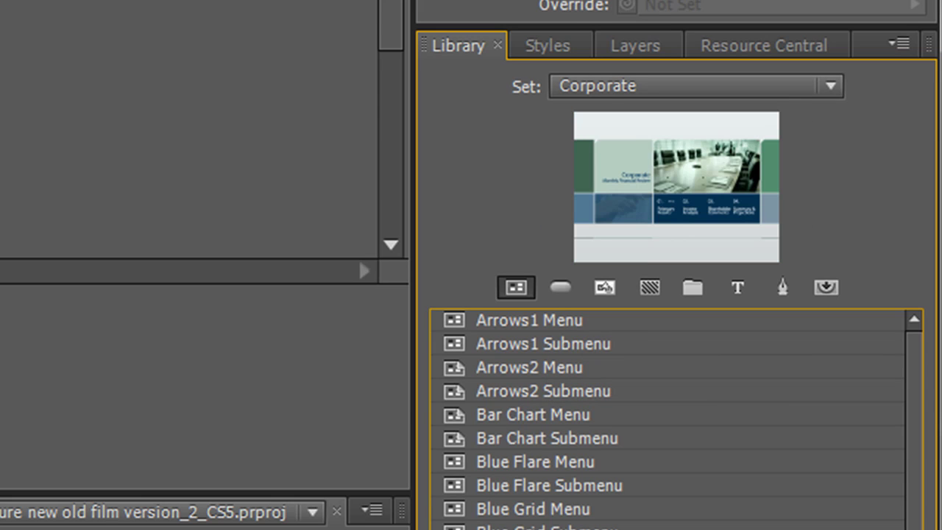
pyautogui.click(547, 417)
pyautogui.click(773, 414)
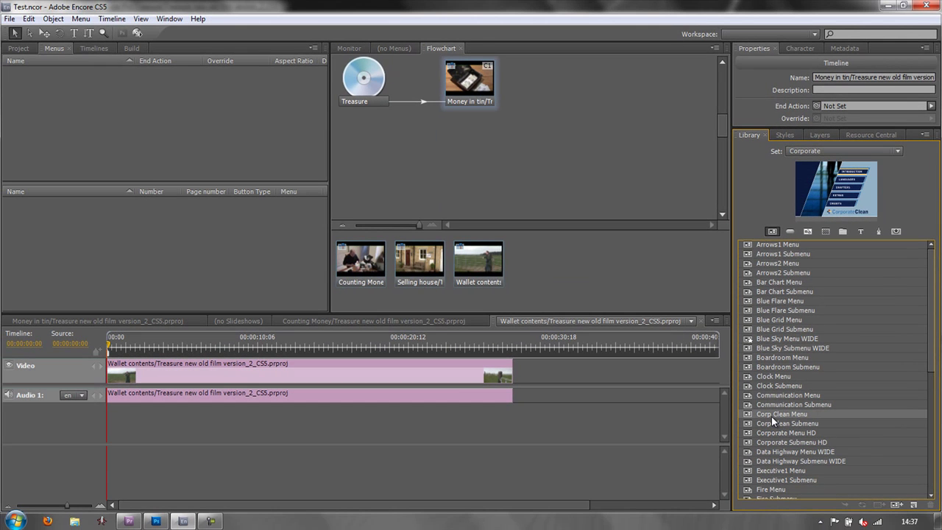
# - Add Corp Clean Menu to the project and open PAL_Corp Clean Menu in the menu viewer
pyautogui.doubleClick(772, 416)
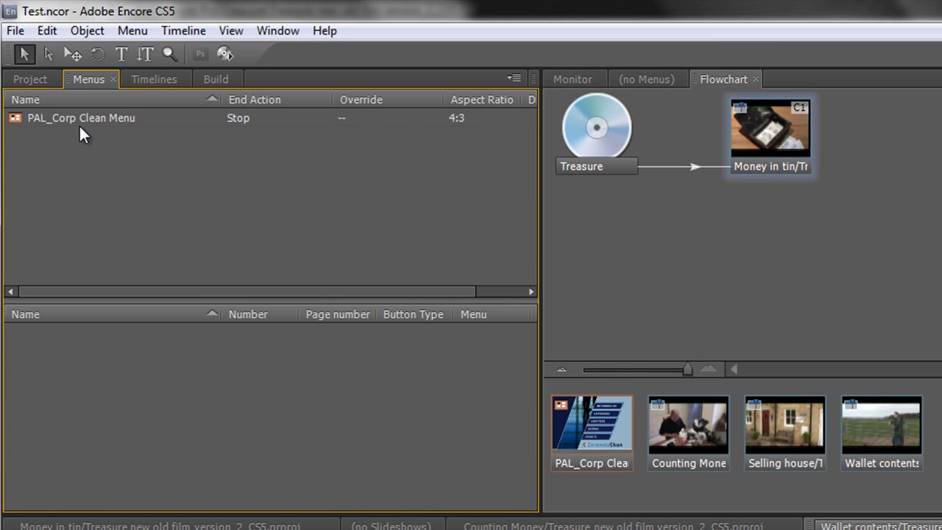
pyautogui.click(646, 79)
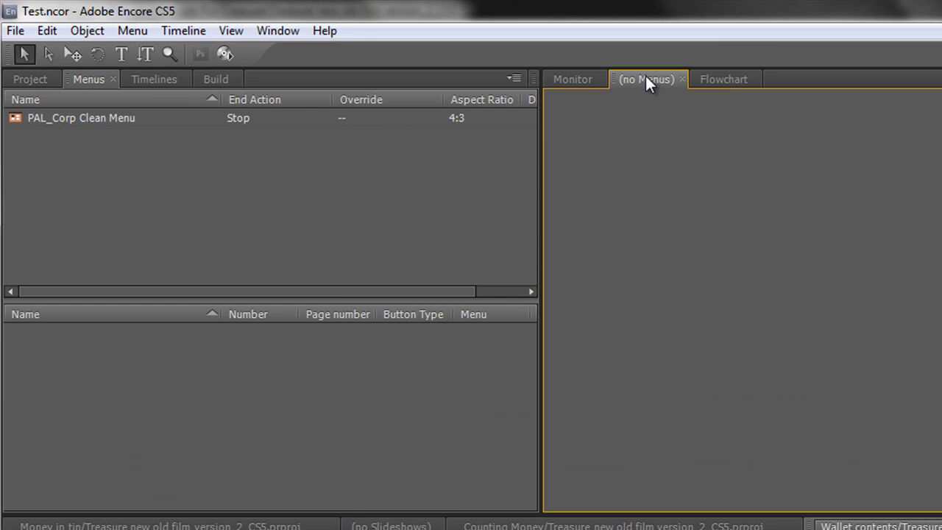
pyautogui.doubleClick(69, 119)
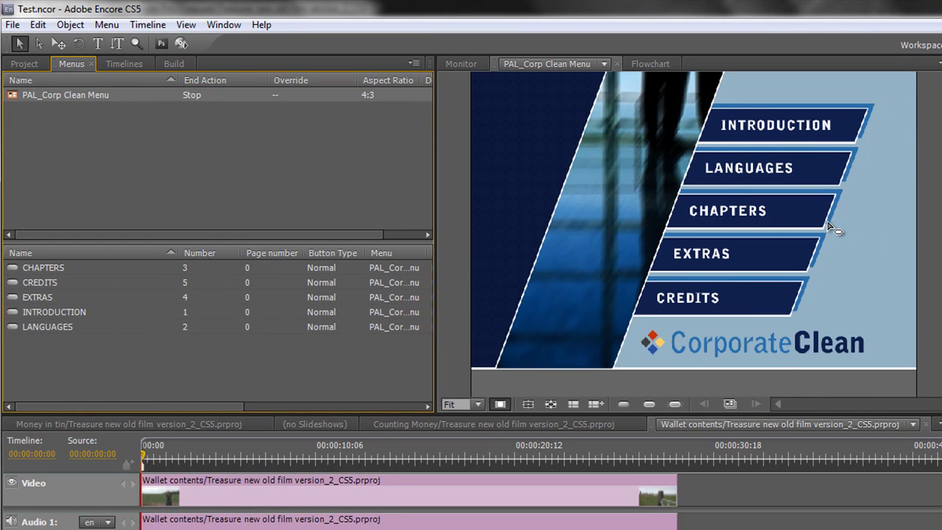
# - Select each button in turn: INTRODUCTION, LANGUAGES, CHAPTERS, EXTRAS and CREDITS
pyautogui.click(801, 135)
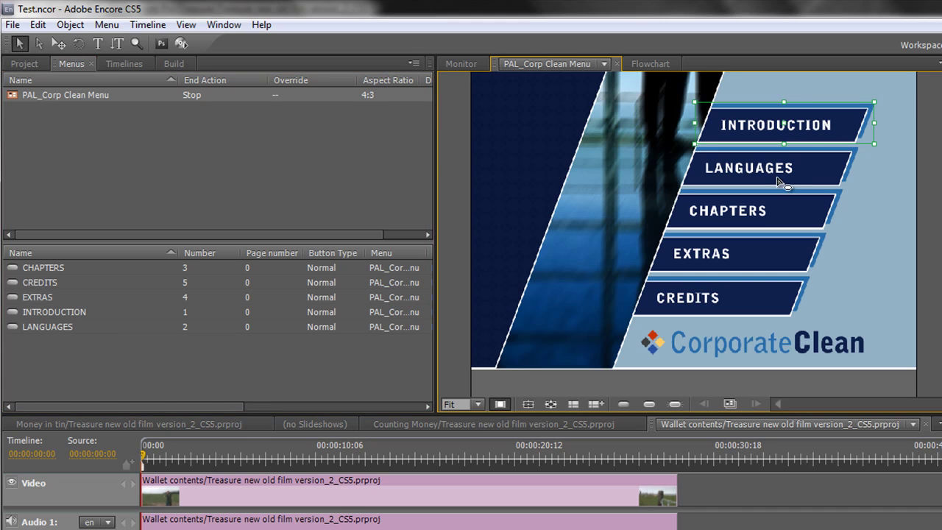
pyautogui.click(782, 180)
pyautogui.click(758, 215)
pyautogui.click(740, 256)
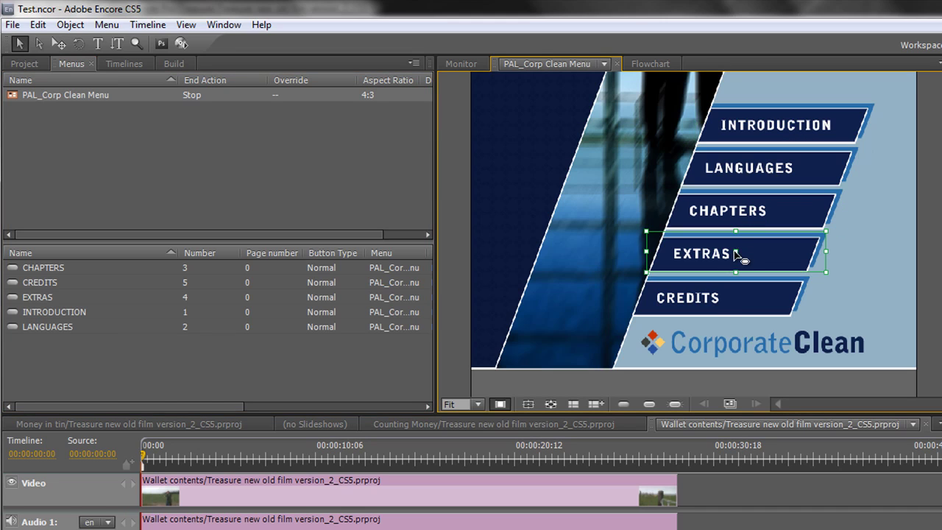
pyautogui.click(707, 295)
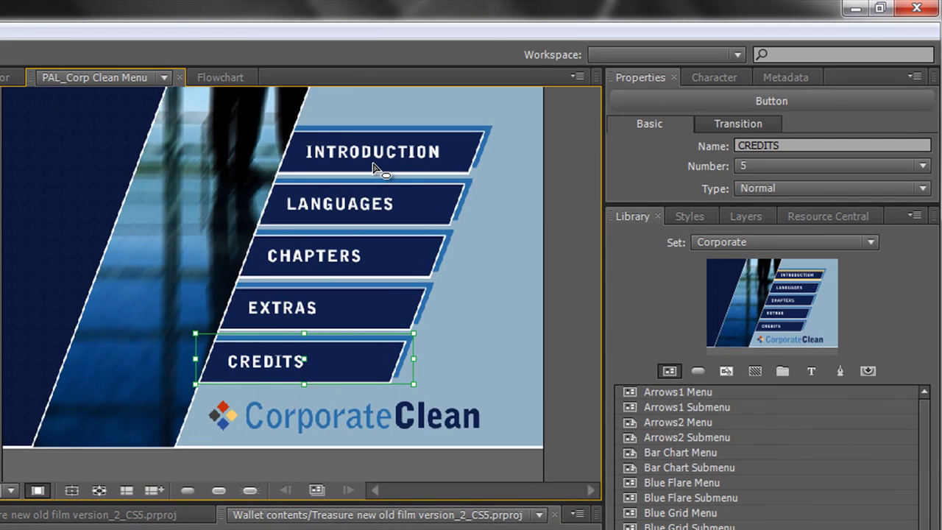
# - Rename the INTRODUCTION button to 'Start' in its Properties Name field
pyautogui.click(368, 162)
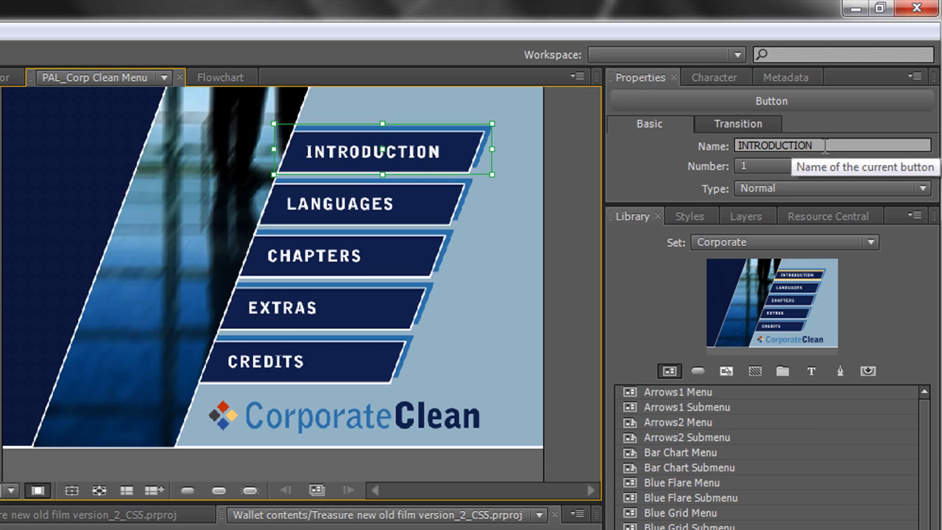
pyautogui.click(727, 145)
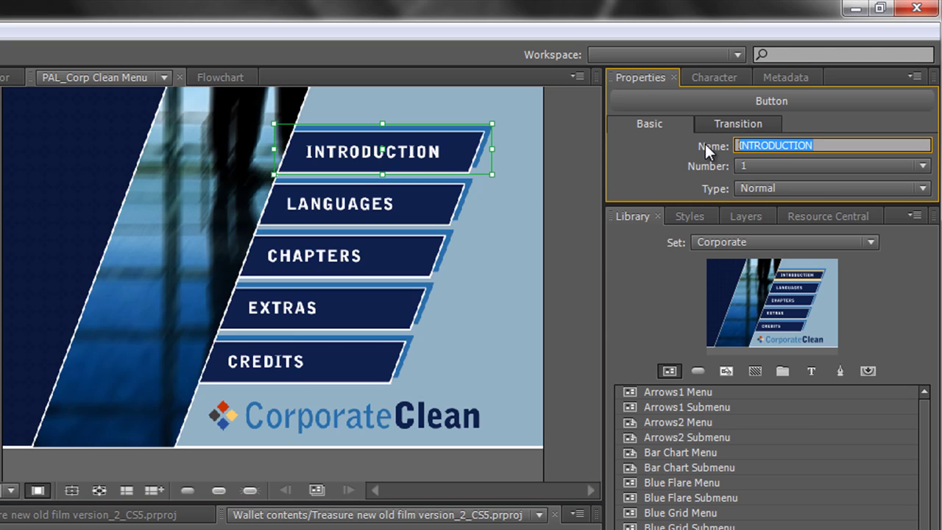
pyautogui.write('Start')
pyautogui.press('Return')
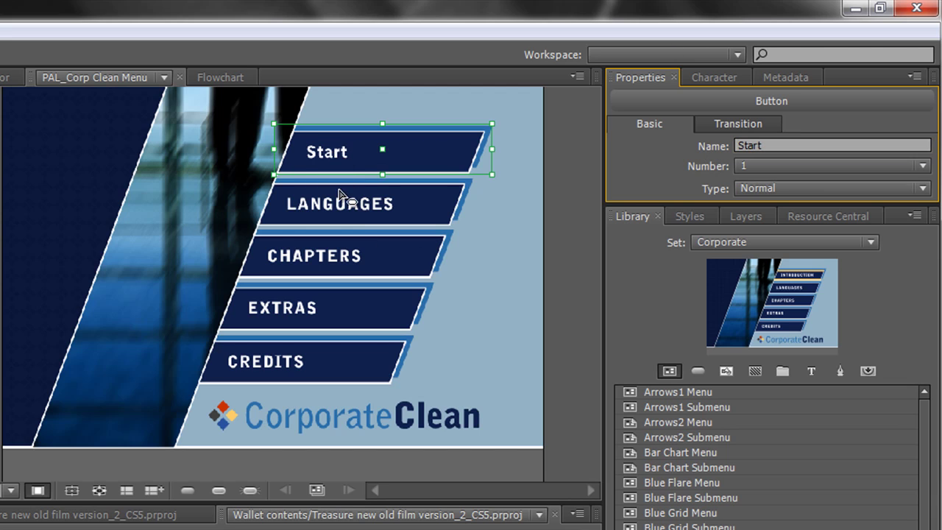
# - Step through the remaining buttons and rename the CREDITS button to 'Final'
pyautogui.click(345, 213)
pyautogui.click(344, 258)
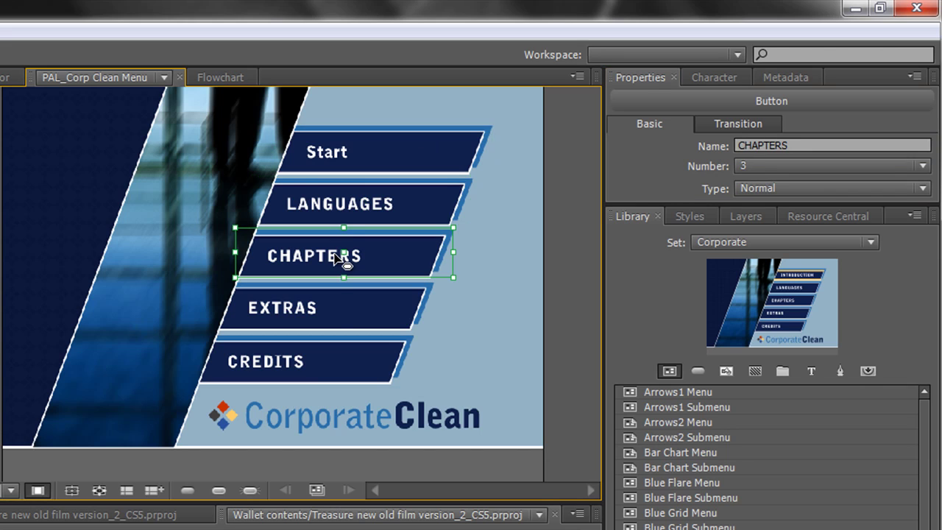
pyautogui.click(328, 313)
pyautogui.click(310, 364)
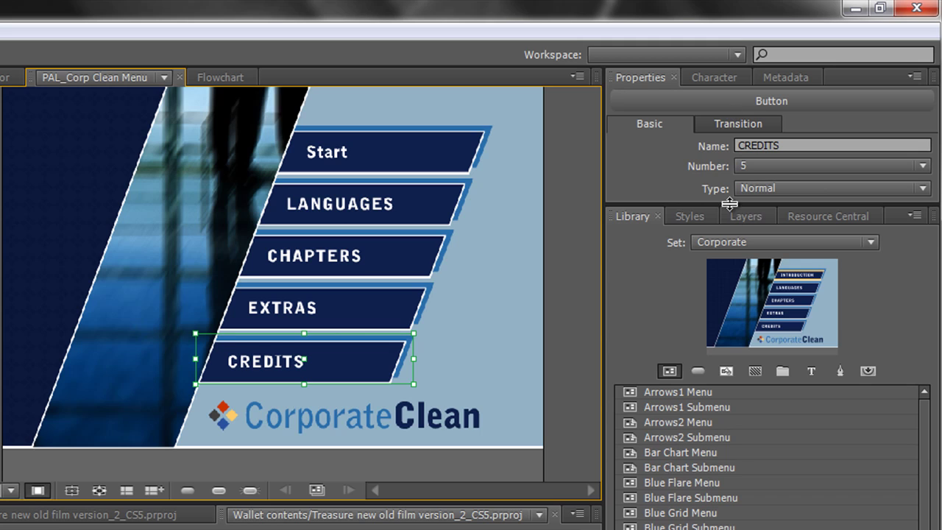
pyautogui.moveTo(729, 208); pyautogui.dragTo(748, 520)
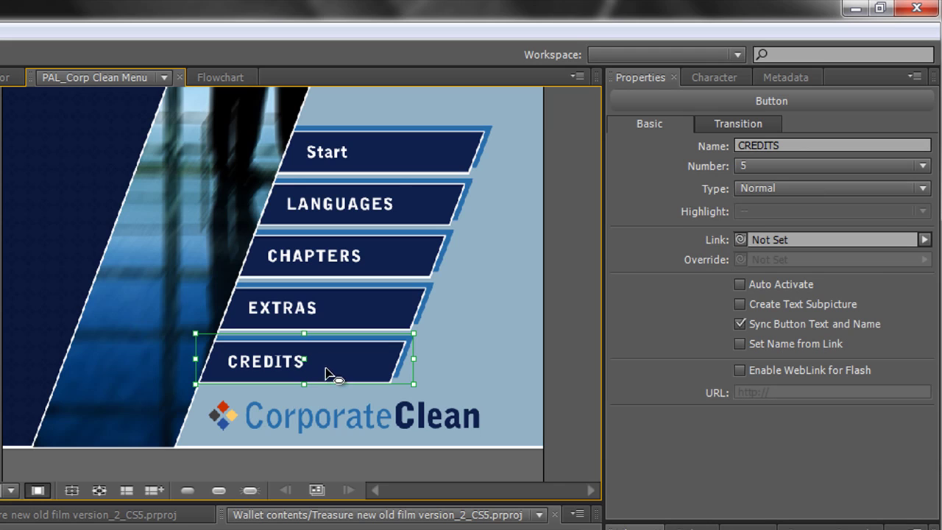
pyautogui.doubleClick(781, 145)
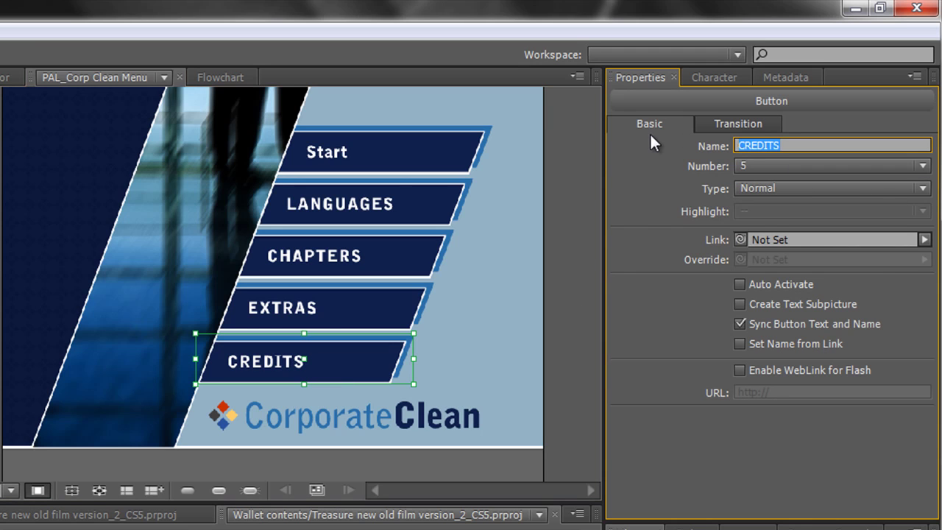
pyautogui.write('Final')
pyautogui.press('Return')
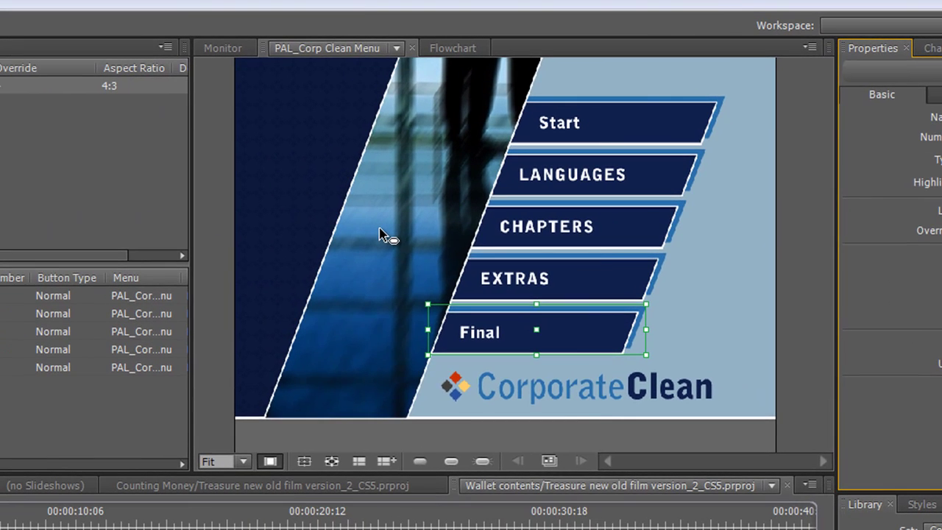
# - Send the Corp Clean menu to Photoshop with Edit Menu in Photoshop
pyautogui.rightClick(380, 234)
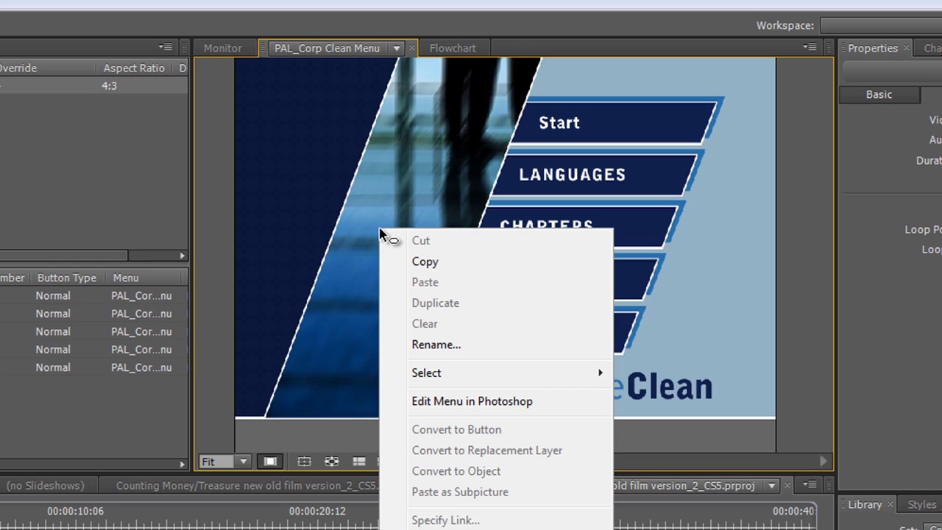
pyautogui.click(434, 402)
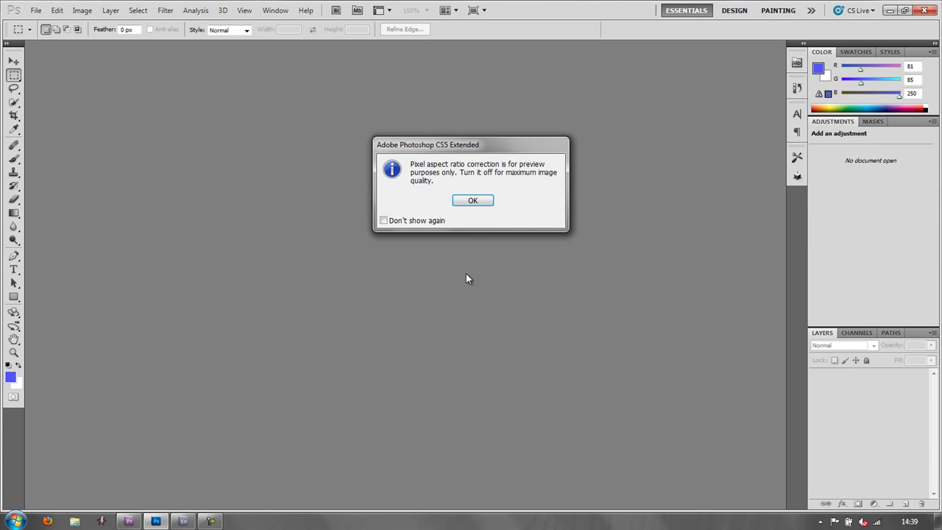
# - Dismiss the pixel aspect ratio notice to view PAL_Corp Clean Menu_temp.psd
pyautogui.click(474, 201)
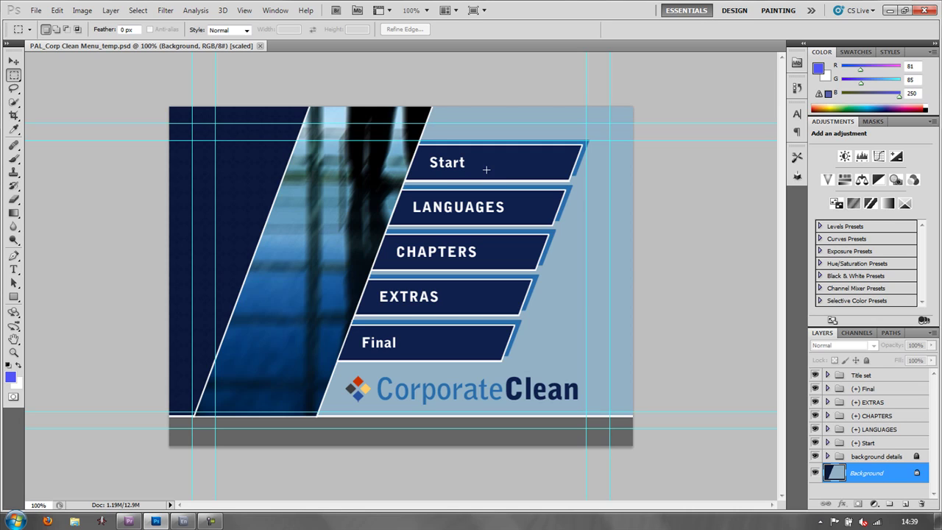
# - Minimize Photoshop, preview the timeline clip in Encore, then bring up Premiere Pro
pyautogui.click(901, 9)
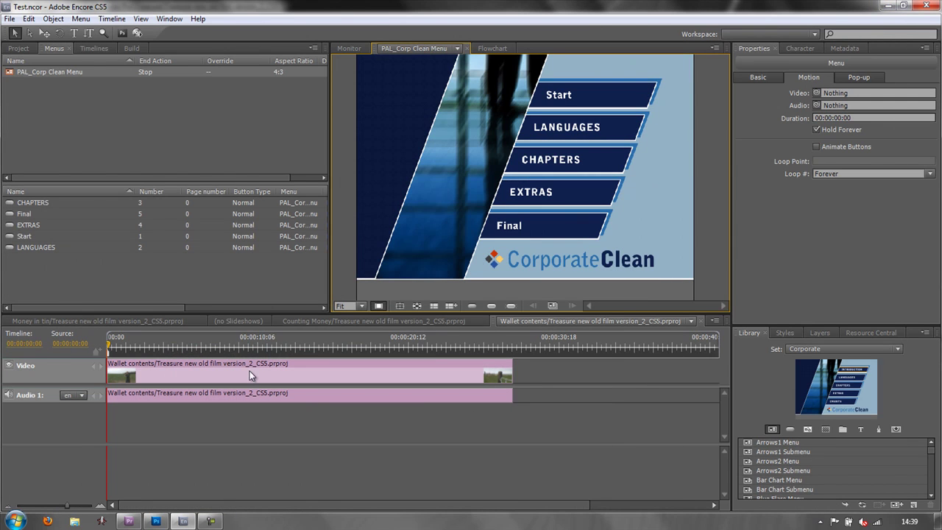
pyautogui.click(353, 49)
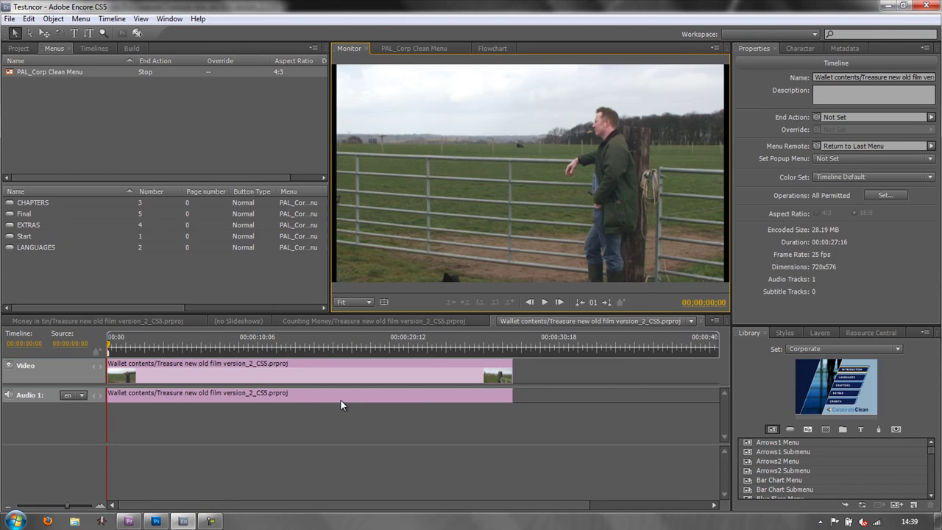
pyautogui.click(128, 522)
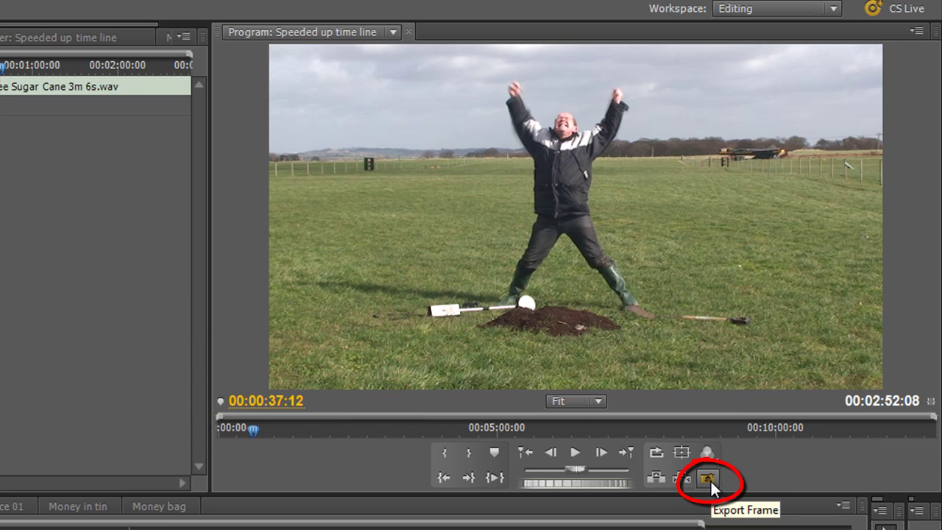
# - Export the 00:00:37:12 frame as PNG still 'Speeded up time line.Still001' to the Desktop
pyautogui.click(708, 479)
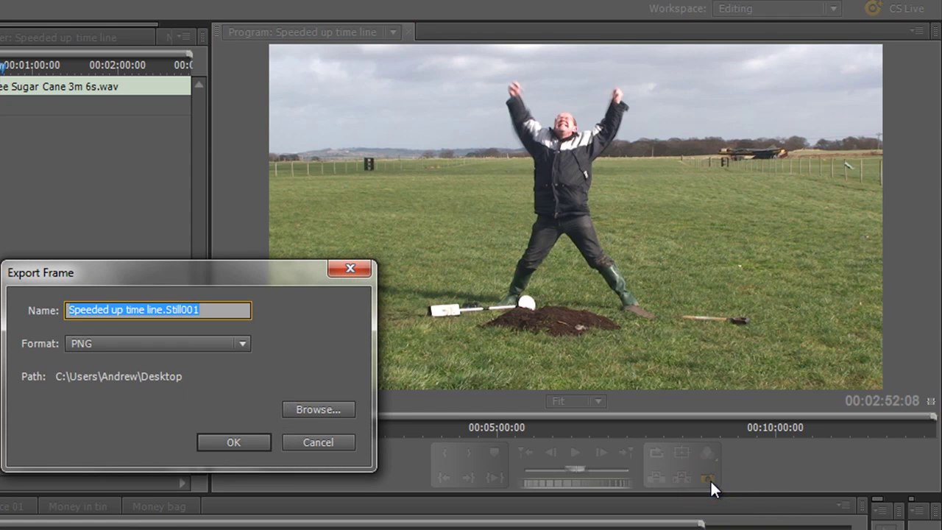
pyautogui.click(237, 343)
pyautogui.click(235, 340)
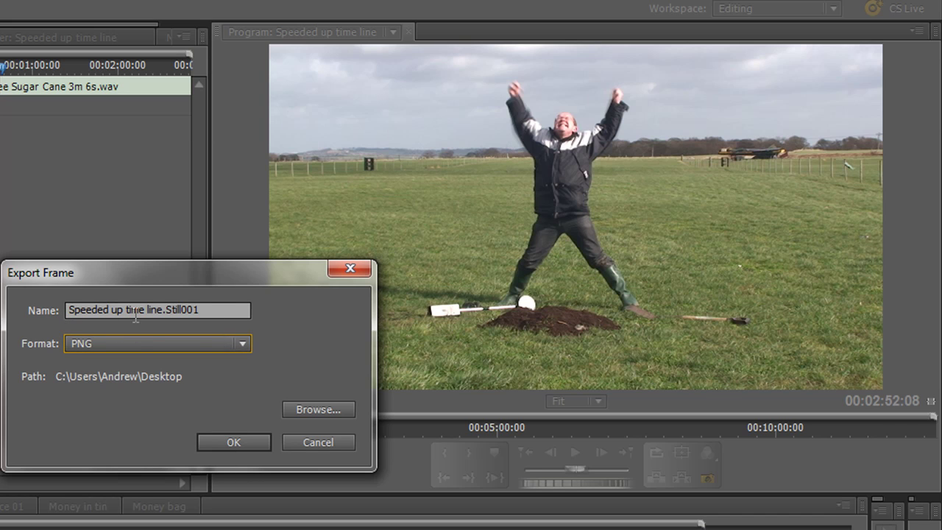
pyautogui.click(236, 443)
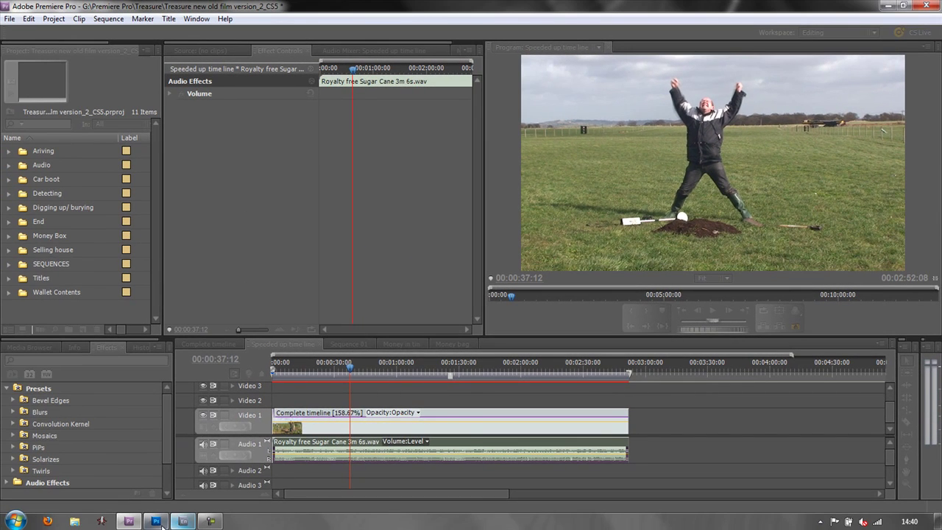
# - Open Speeded up time line.Still001.png from the Desktop as a new Photoshop document
pyautogui.click(155, 521)
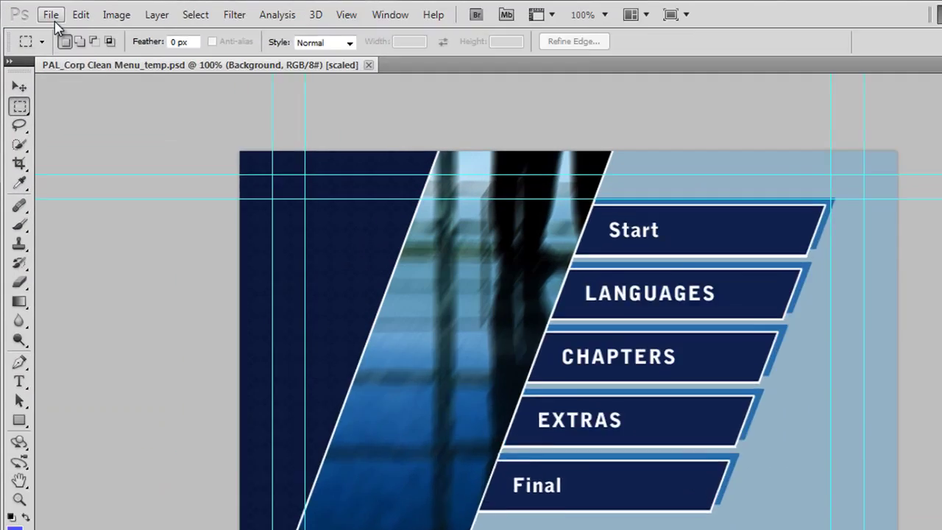
pyautogui.click(55, 18)
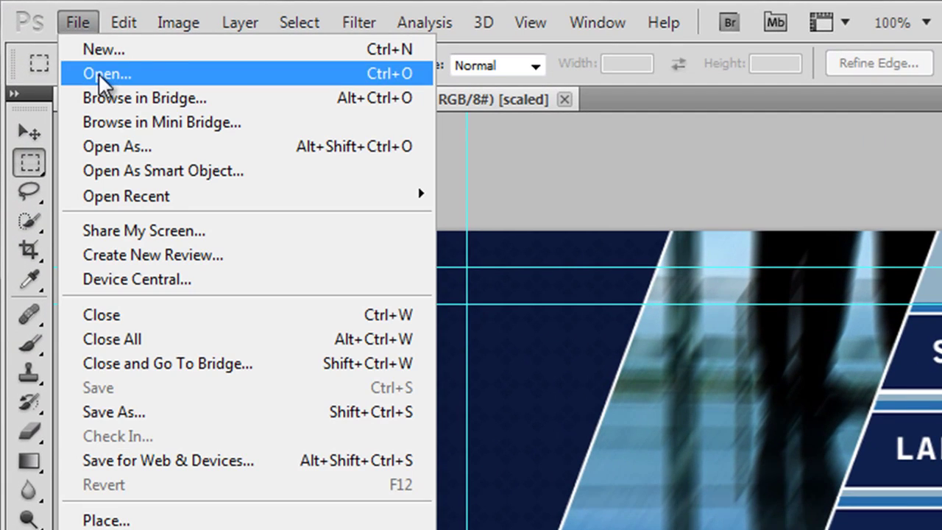
pyautogui.click(64, 46)
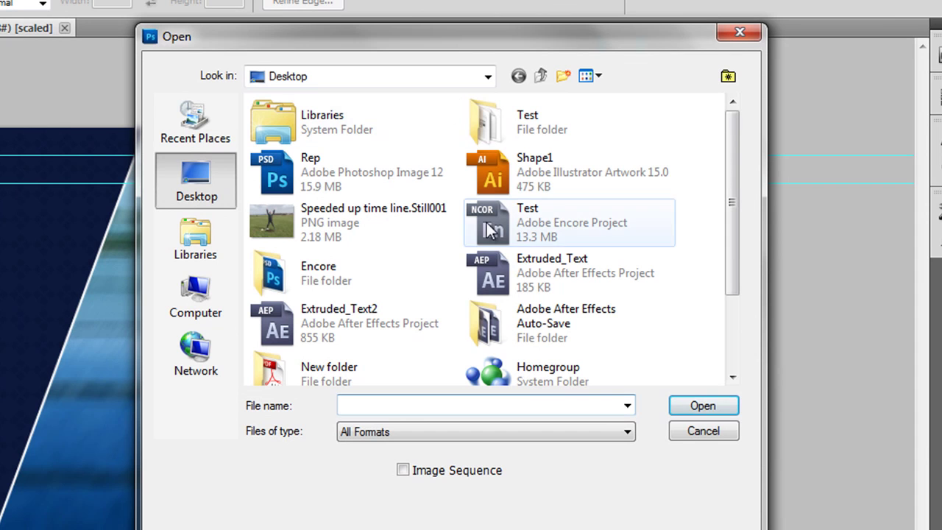
pyautogui.click(324, 221)
pyautogui.doubleClick(324, 221)
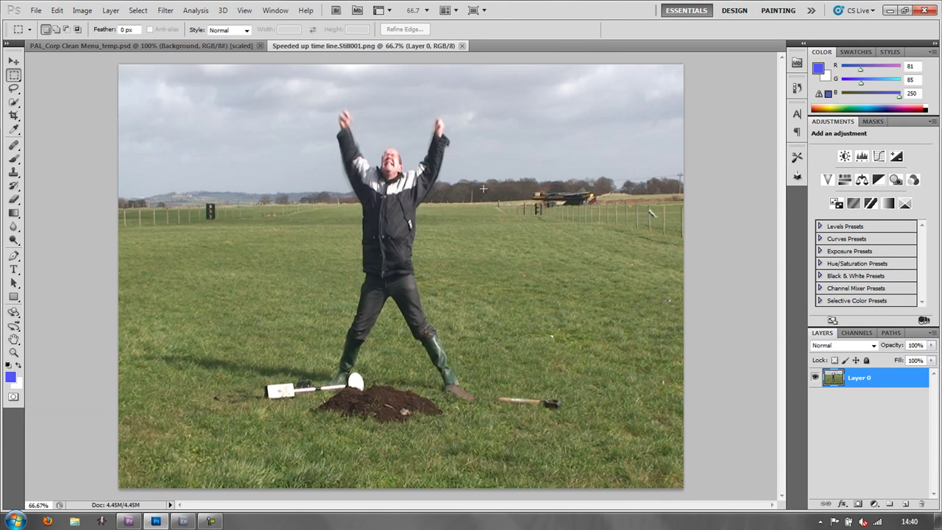
# - Give the still the HDV 1080/DVCPRO HD 720 (1.33) pixel aspect ratio from the View menu
pyautogui.click(245, 11)
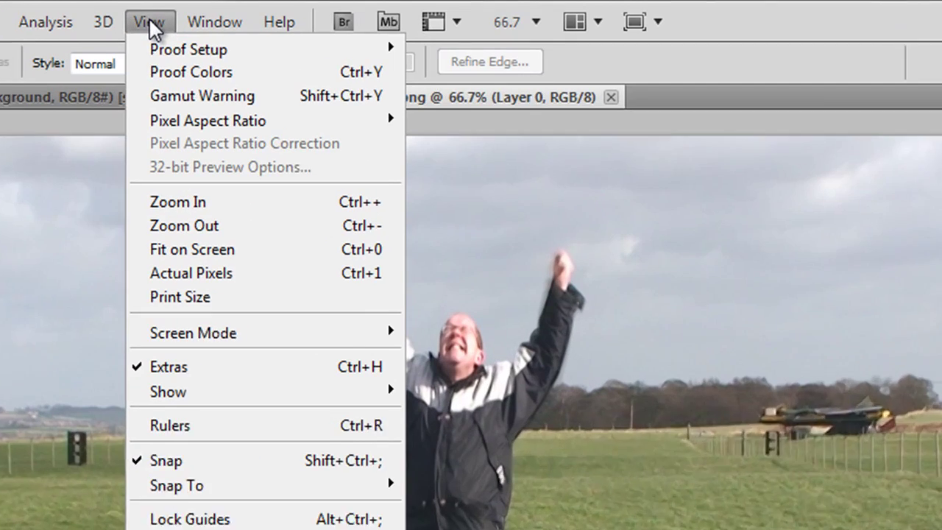
pyautogui.moveTo(178, 123)
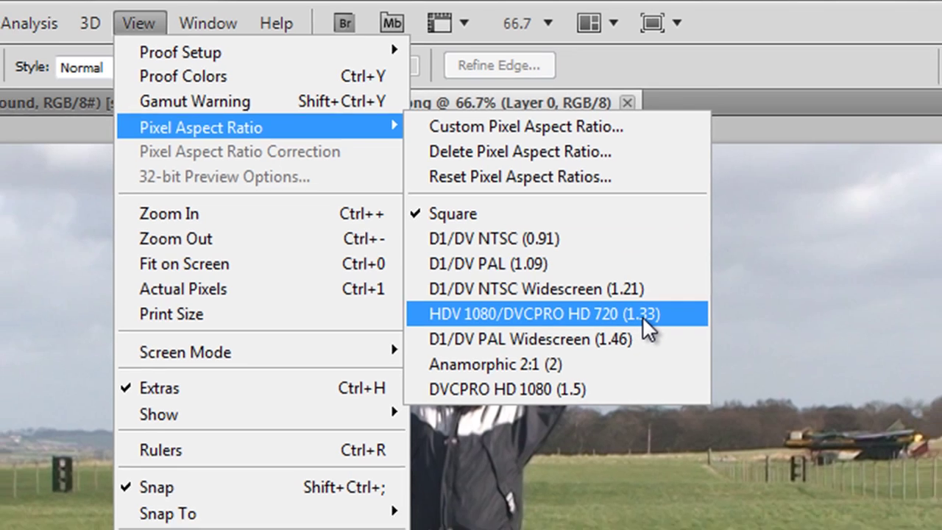
pyautogui.click(652, 330)
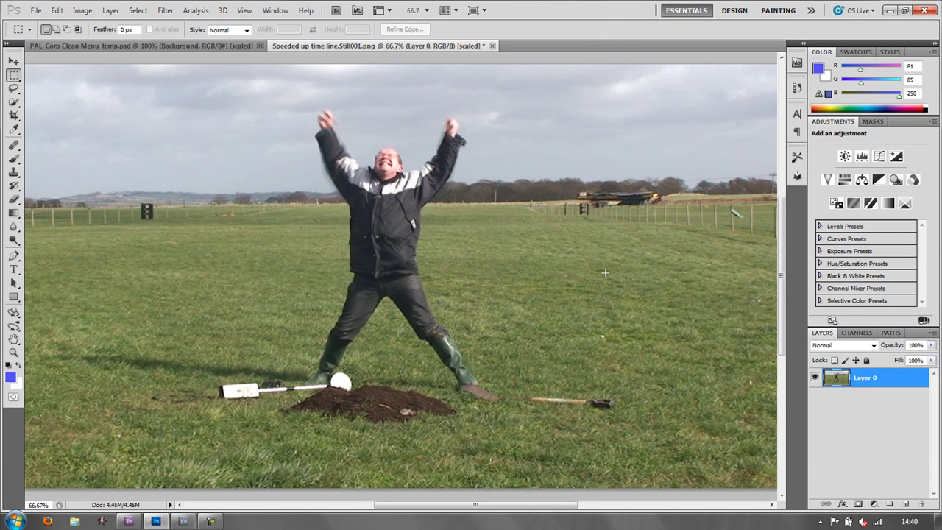
# - Add a new empty Layer 1 and a Levels adjustment set to 26/0.83/246
pyautogui.click(905, 505)
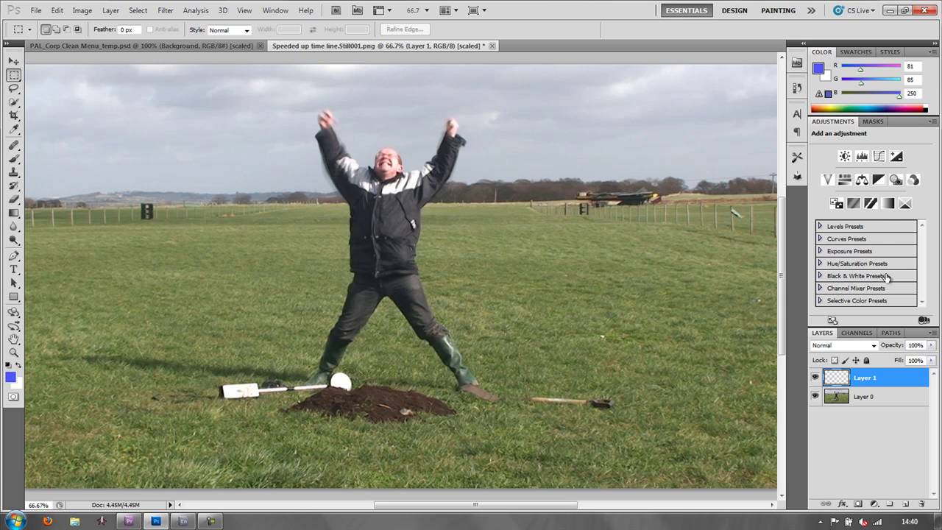
pyautogui.click(862, 156)
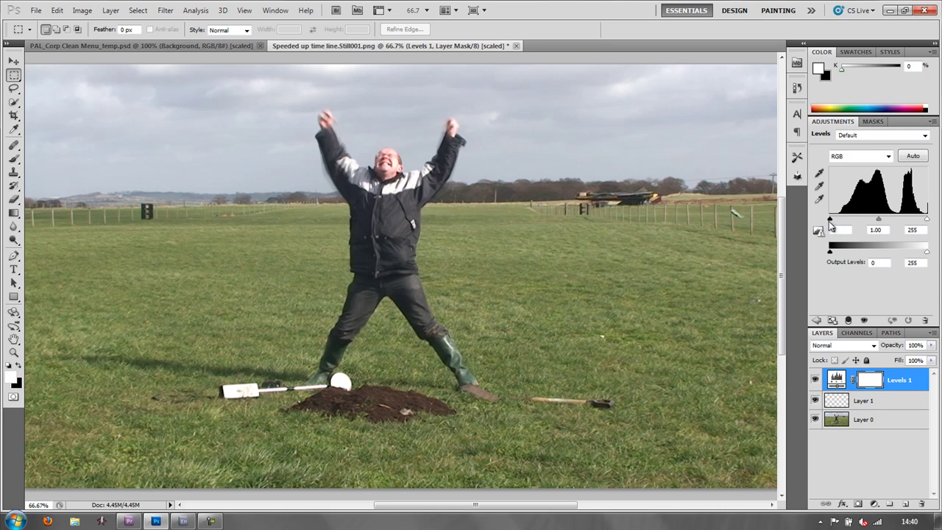
pyautogui.moveTo(834, 221); pyautogui.dragTo(843, 221)
pyautogui.moveTo(924, 215); pyautogui.dragTo(889, 221)
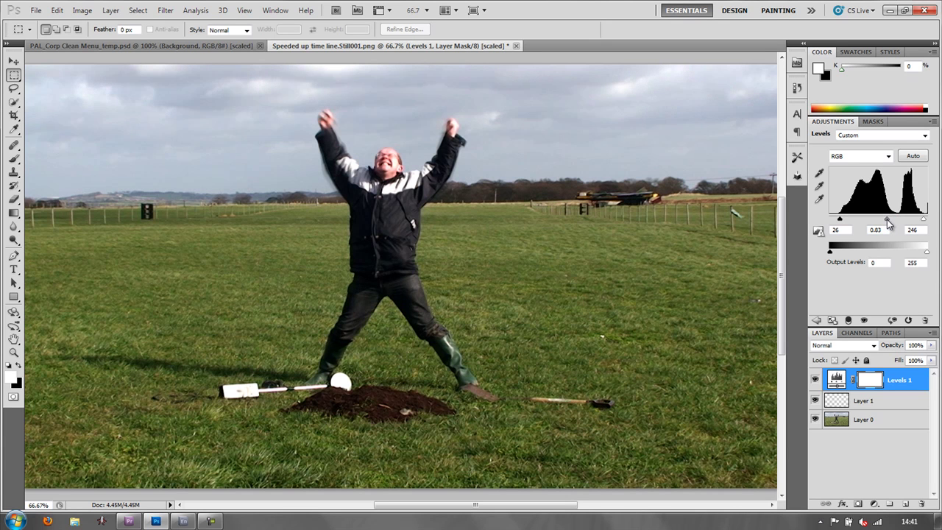
# - Add a Vibrance adjustment layer with vibrance boosted to +13
pyautogui.click(817, 321)
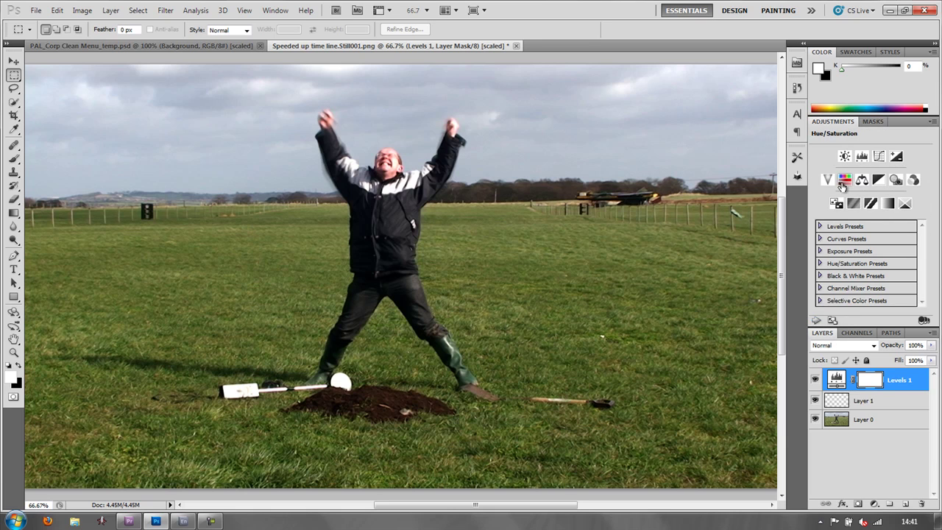
pyautogui.click(828, 181)
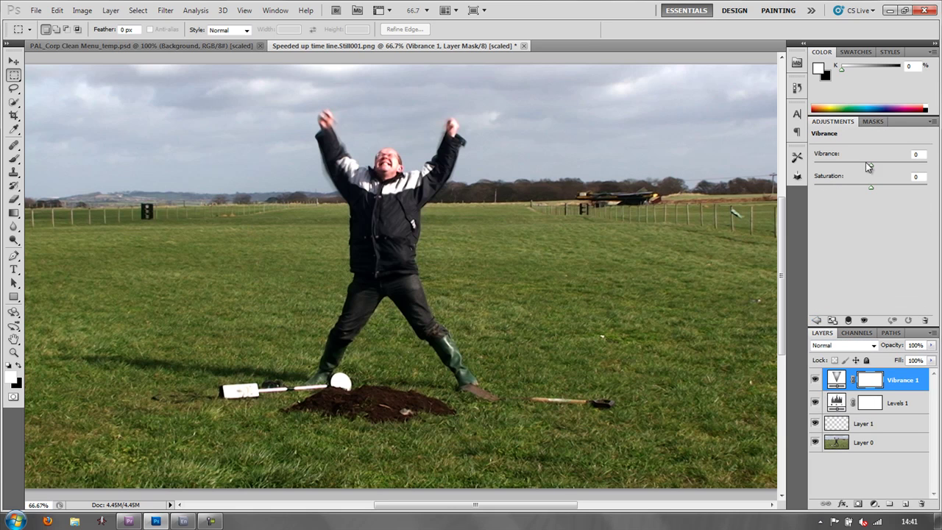
pyautogui.moveTo(871, 167); pyautogui.dragTo(894, 171)
# - Add a Curves adjustment with an upper highlight point and a lower shadow point
pyautogui.click(816, 321)
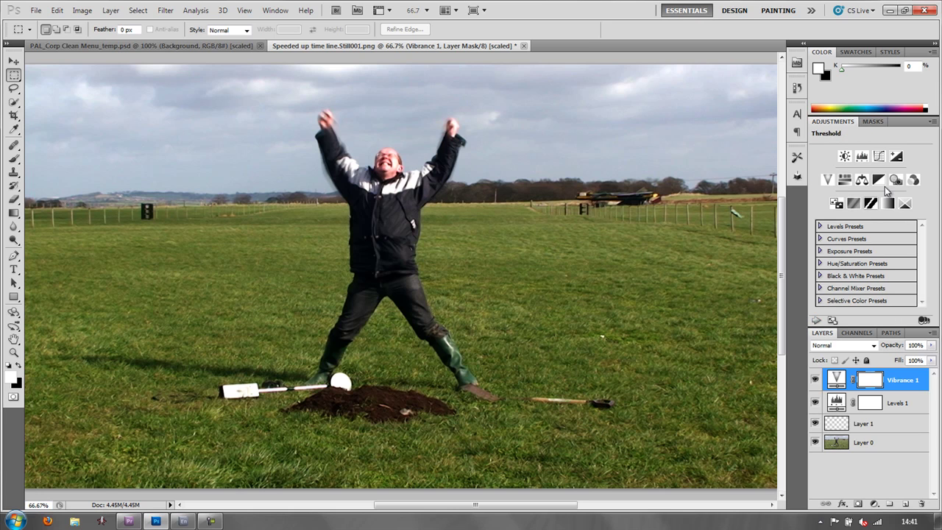
pyautogui.click(879, 157)
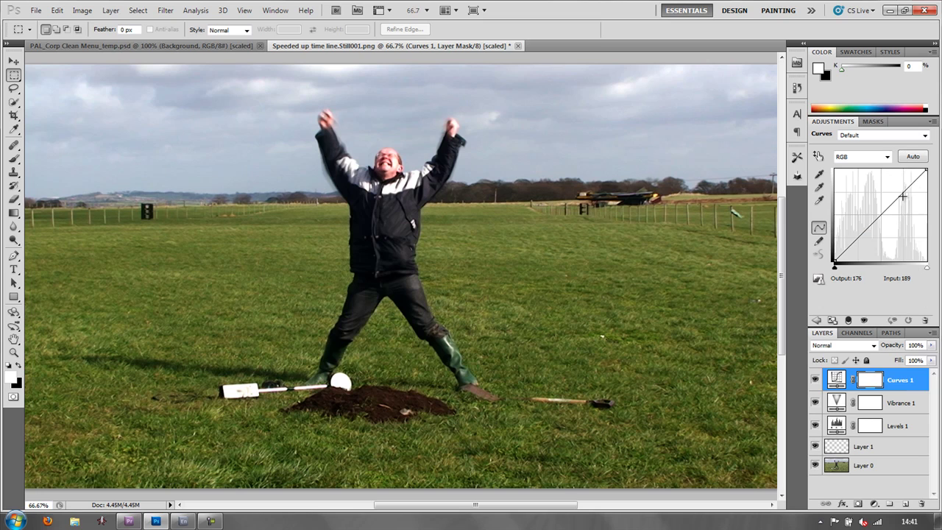
pyautogui.moveTo(903, 196); pyautogui.dragTo(905, 196)
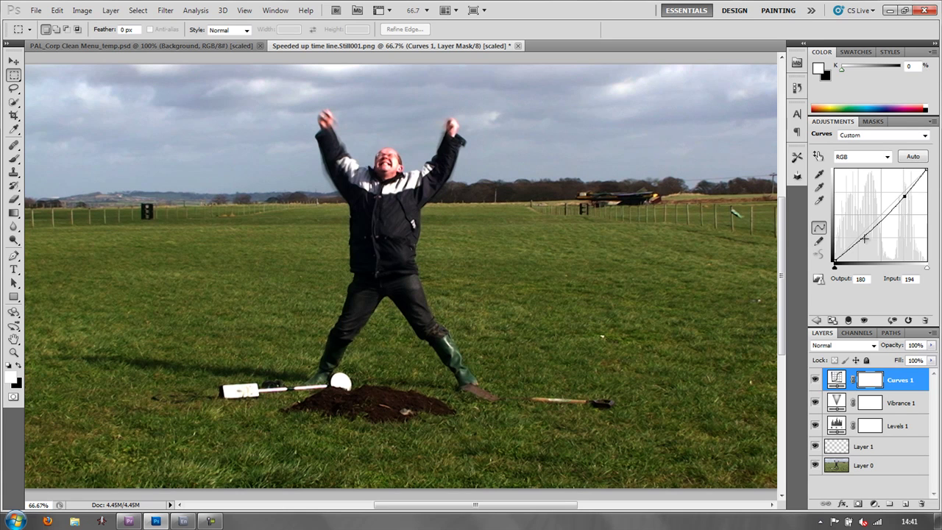
pyautogui.moveTo(865, 238); pyautogui.dragTo(856, 233)
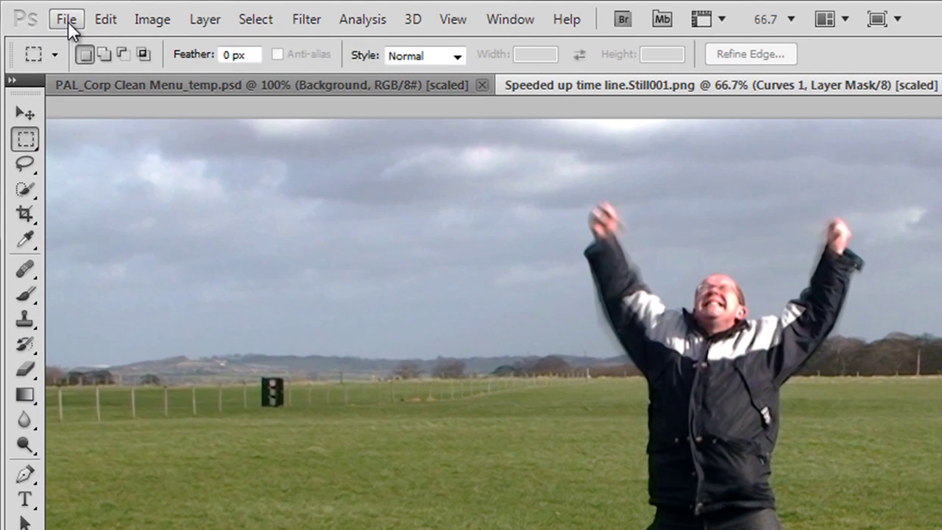
# - Save the adjusted still to the Desktop as Menu1.psd in Photoshop format
pyautogui.click(35, 11)
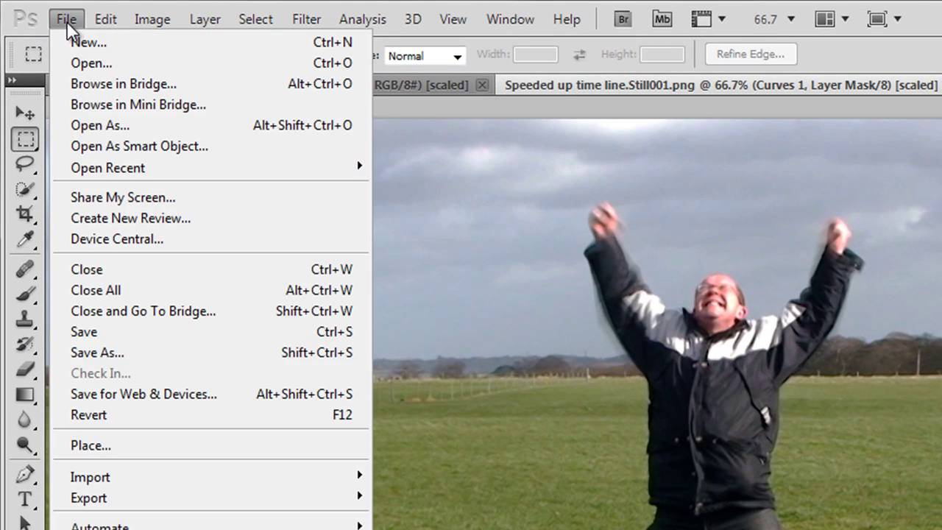
pyautogui.click(81, 332)
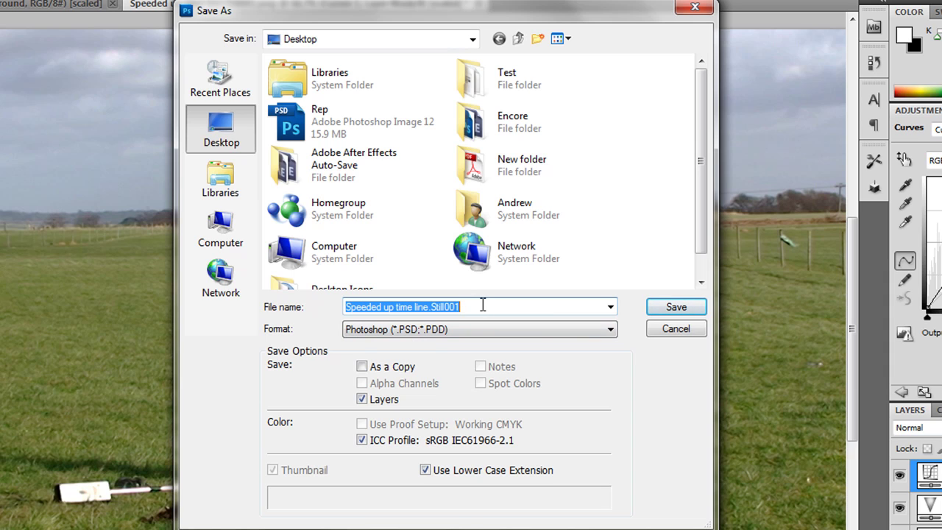
pyautogui.write('Menu1')
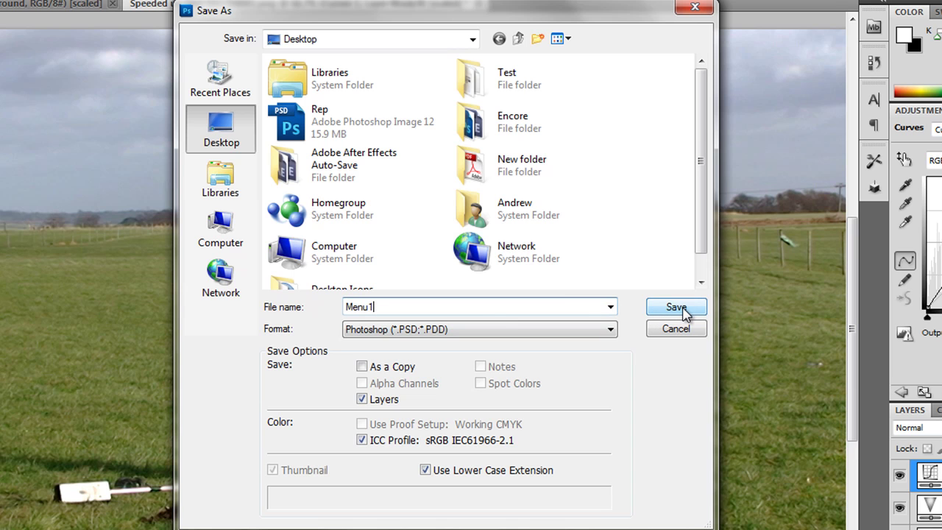
pyautogui.click(676, 308)
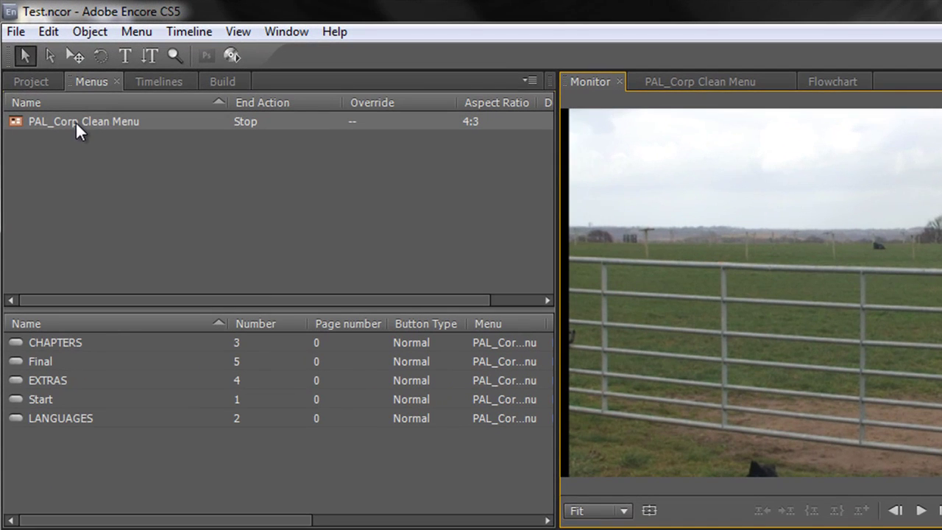
# - Delete the PAL_Corp Clean Menu and import Menu1.psd as a new menu
pyautogui.click(45, 72)
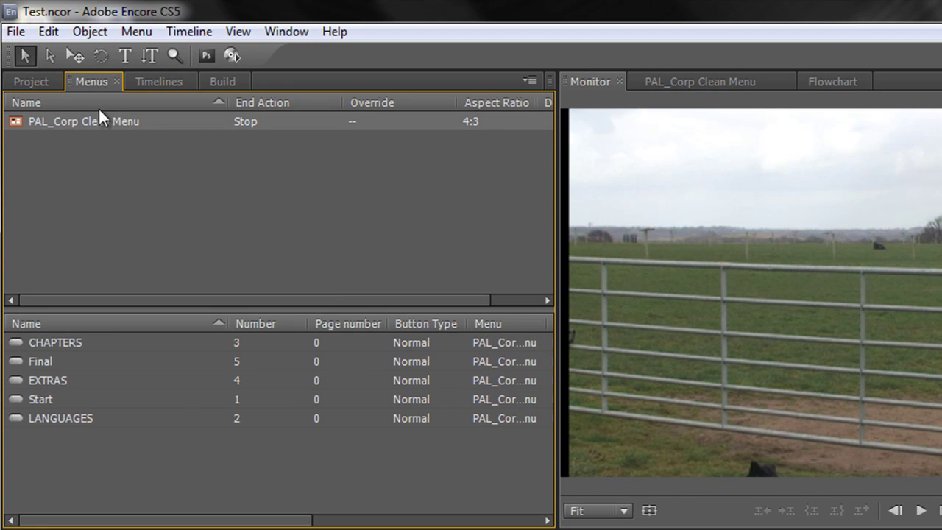
pyautogui.press('Delete')
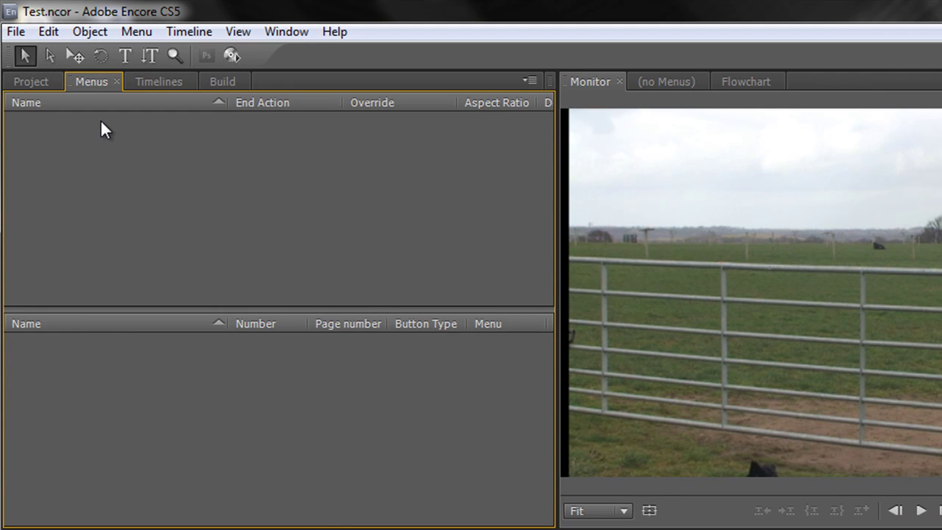
pyautogui.hotkey('ctrl', 'shift', 'i')
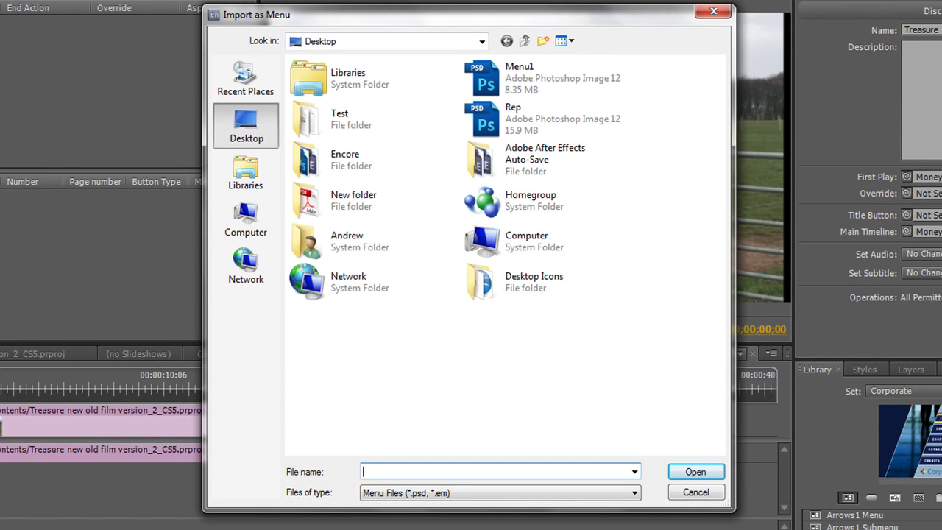
pyautogui.doubleClick(506, 82)
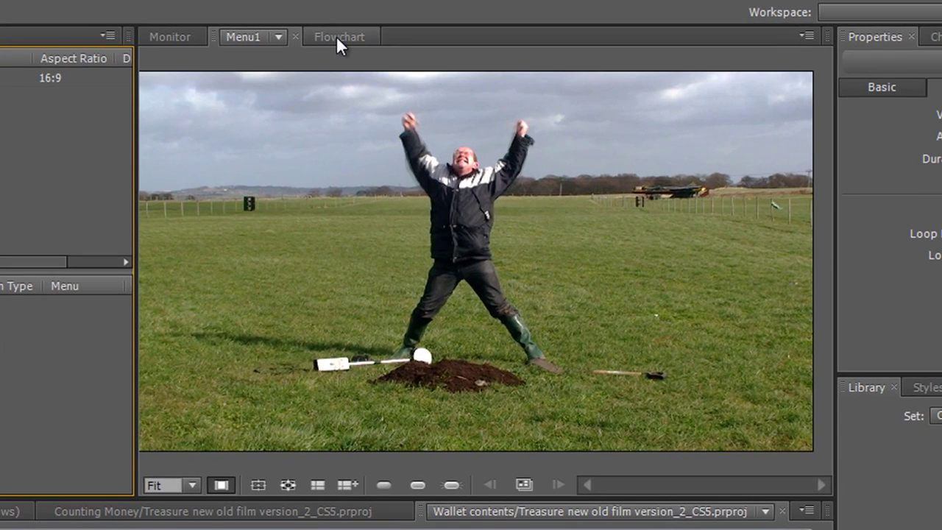
# - In the Flowchart, link the Treasure disc to Menu1 as First Play and rearrange the nodes
pyautogui.click(433, 47)
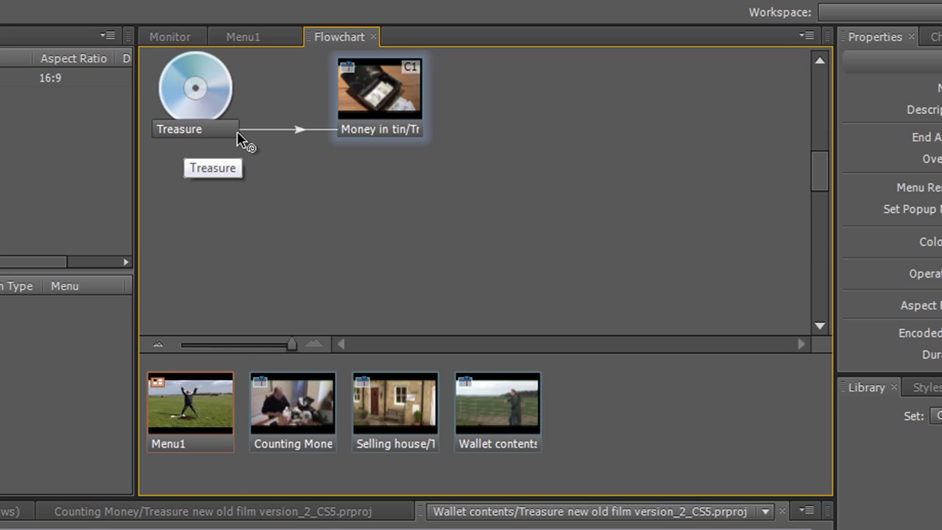
pyautogui.moveTo(239, 140); pyautogui.dragTo(193, 411)
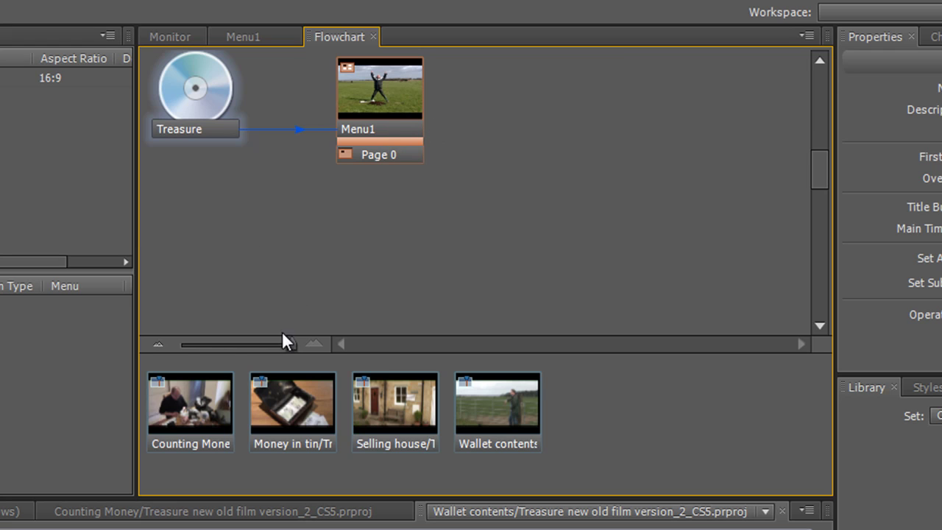
pyautogui.moveTo(463, 391); pyautogui.dragTo(443, 175)
pyautogui.moveTo(442, 173); pyautogui.dragTo(611, 287)
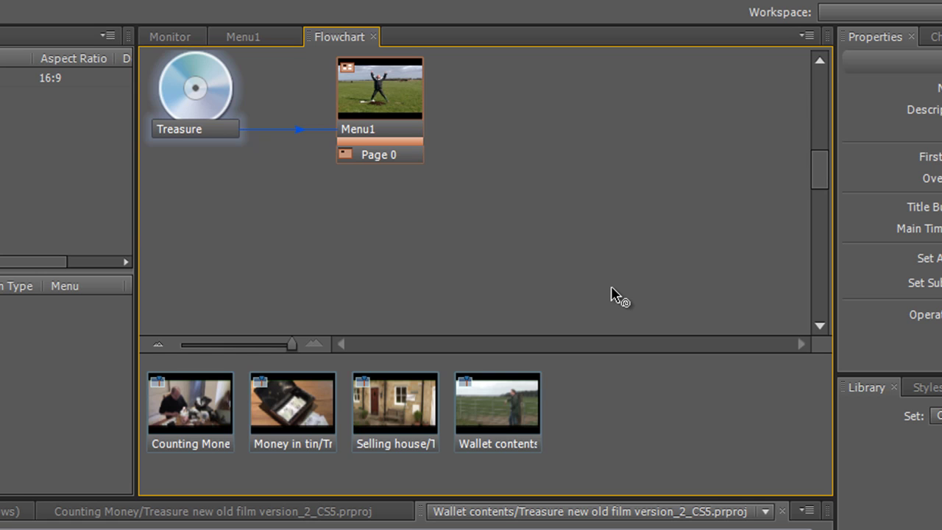